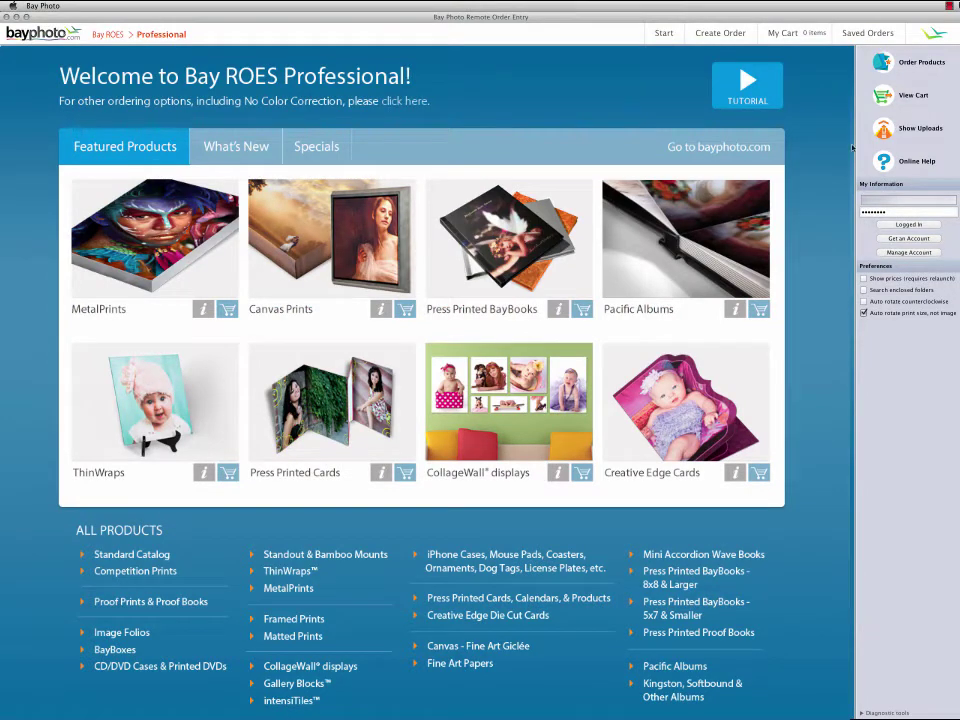
Start creating an order and load Package B from the Seniors group of the saved package favorites.
click(720, 34)
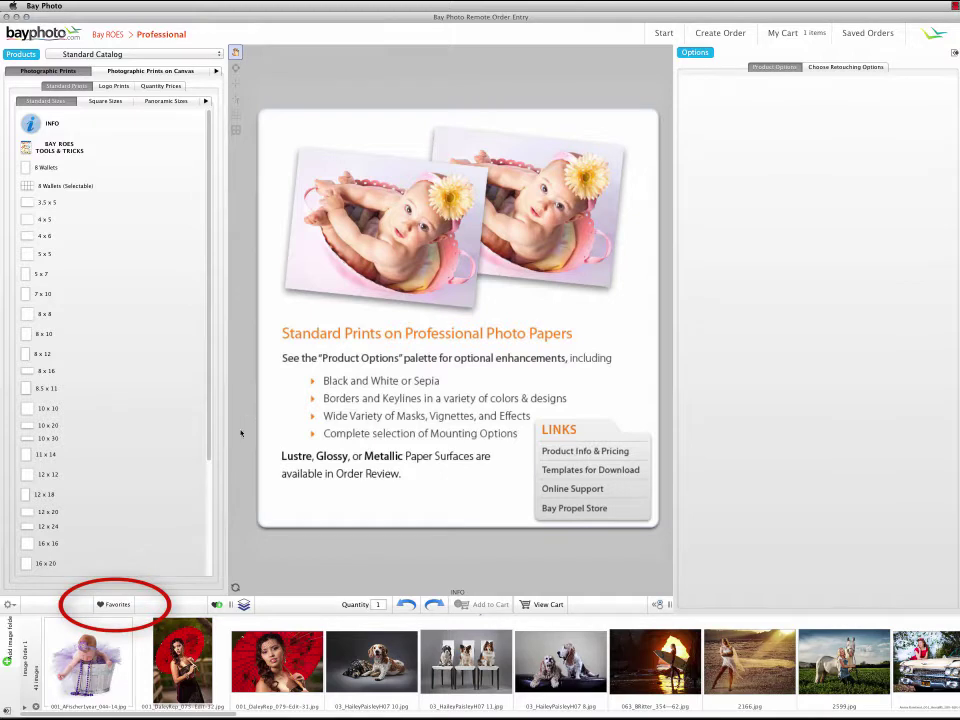
click(118, 604)
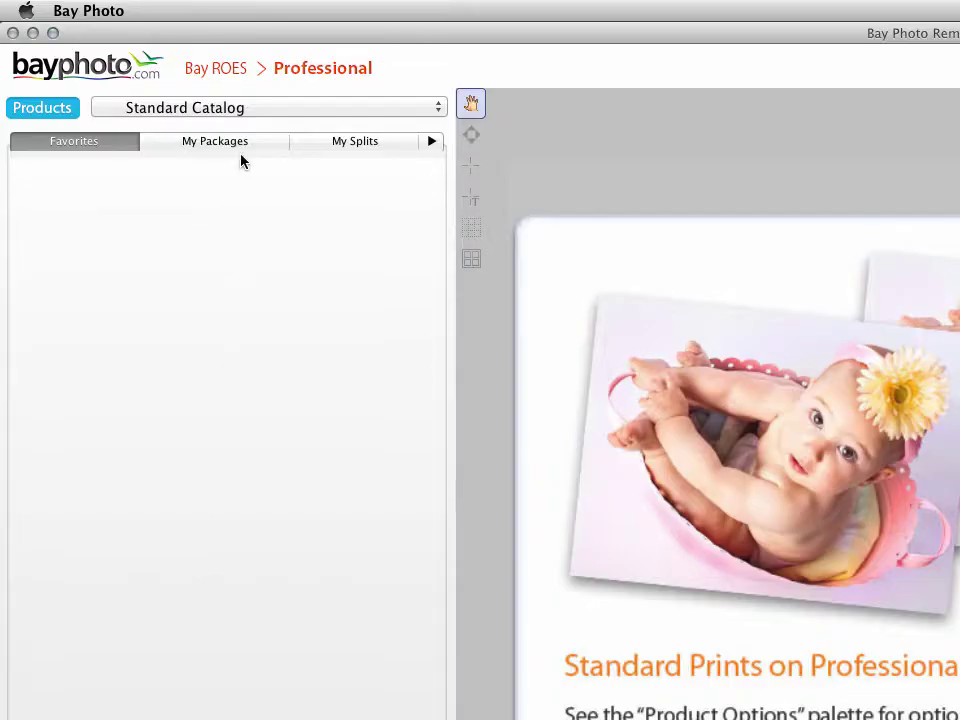
click(250, 148)
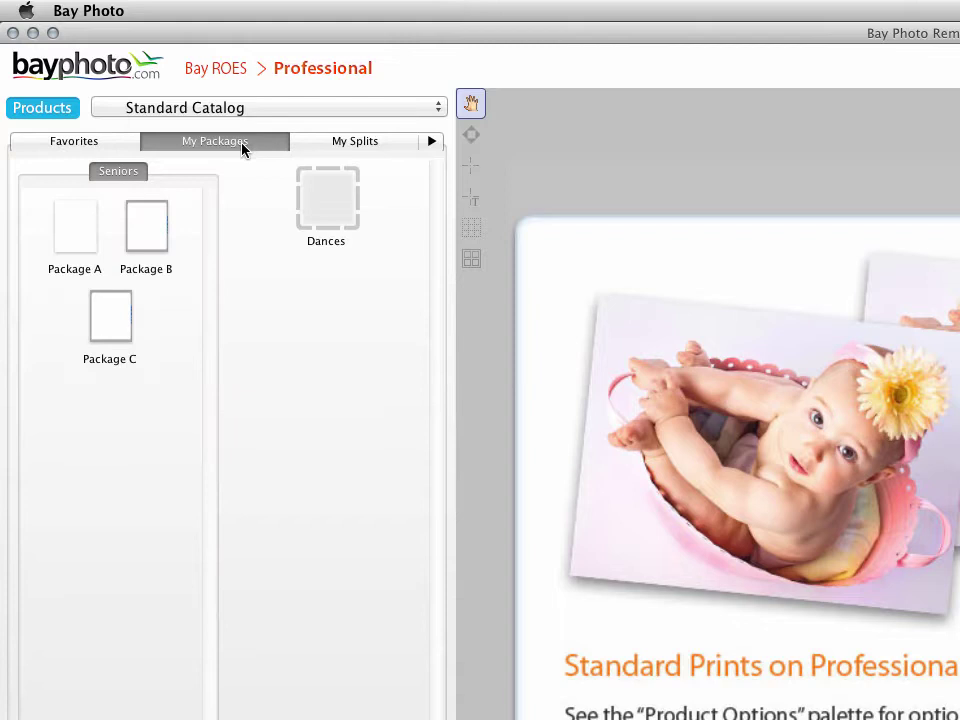
click(150, 229)
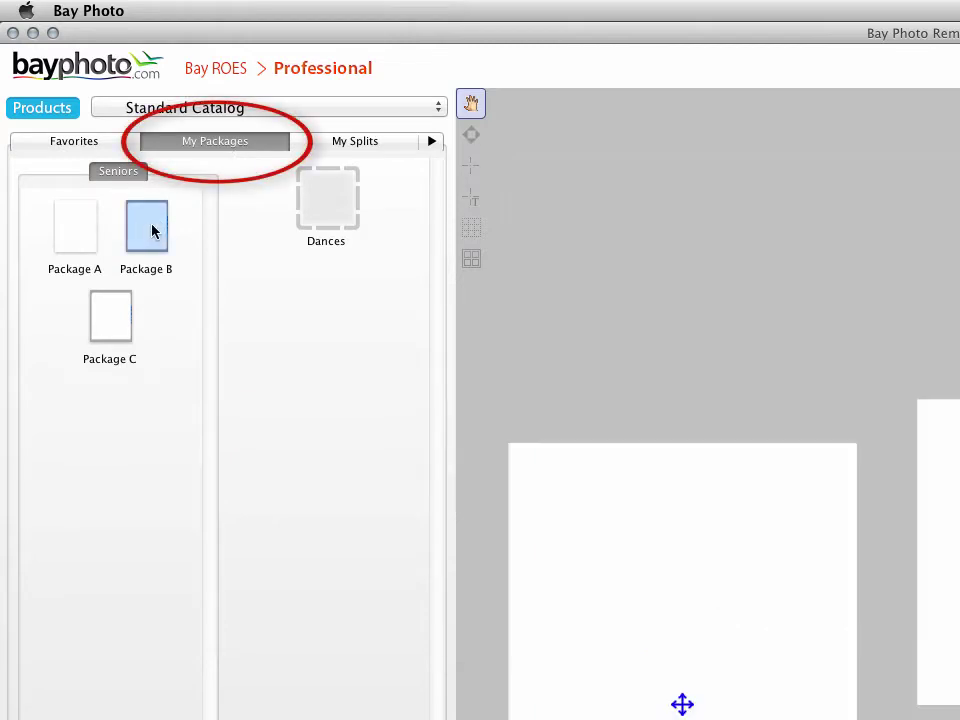
mouse_move(152, 231)
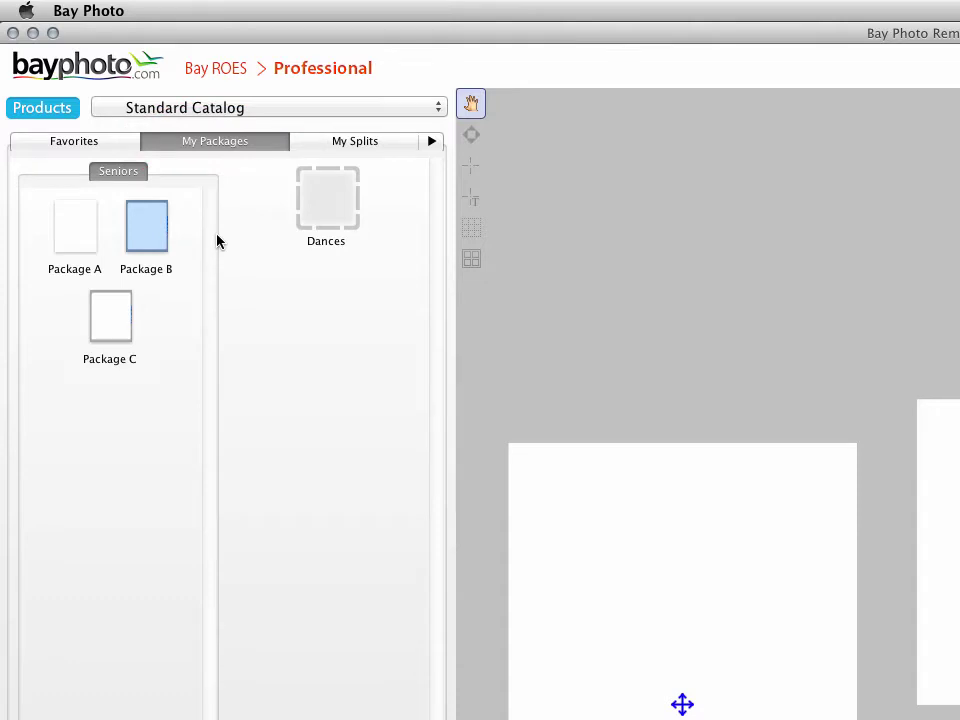
Create a new favorites group named "Portrait Packages-A".
click(431, 141)
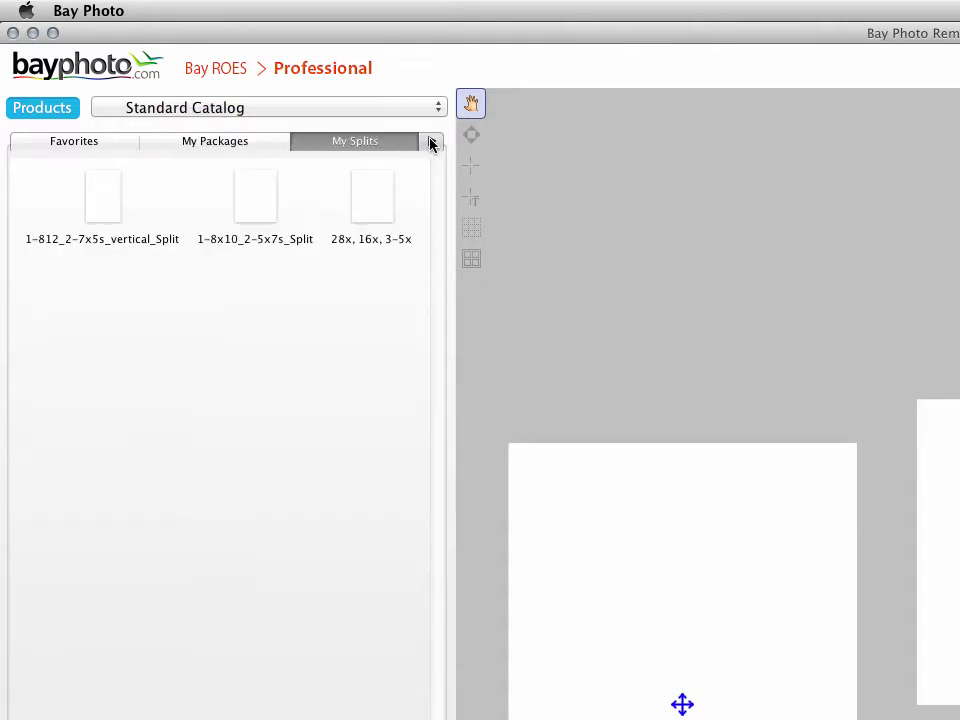
click(432, 142)
click(431, 142)
click(429, 144)
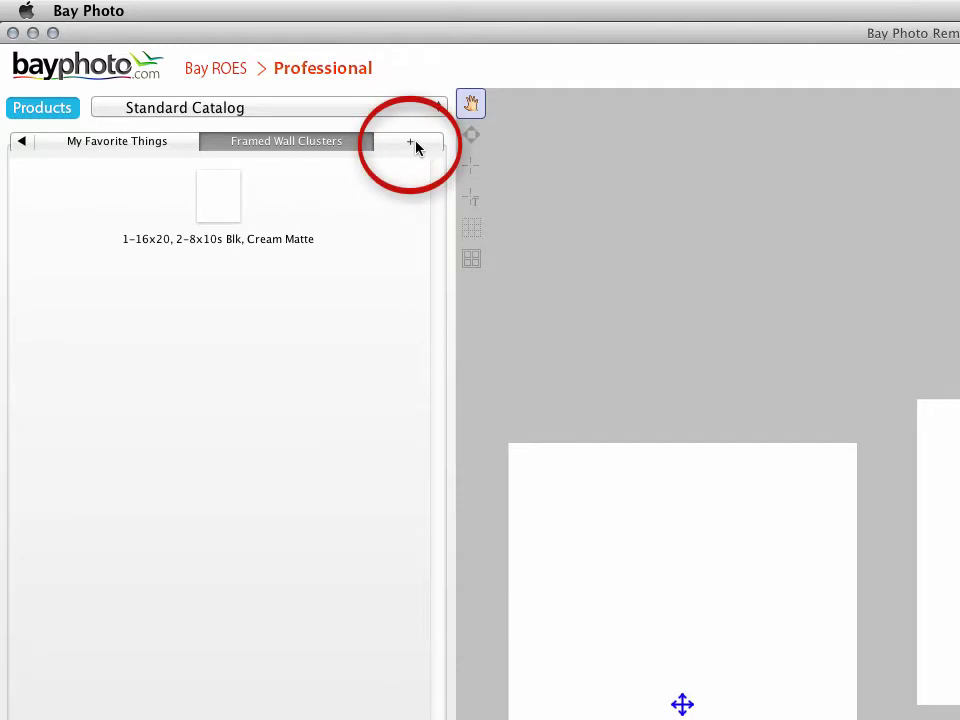
click(416, 146)
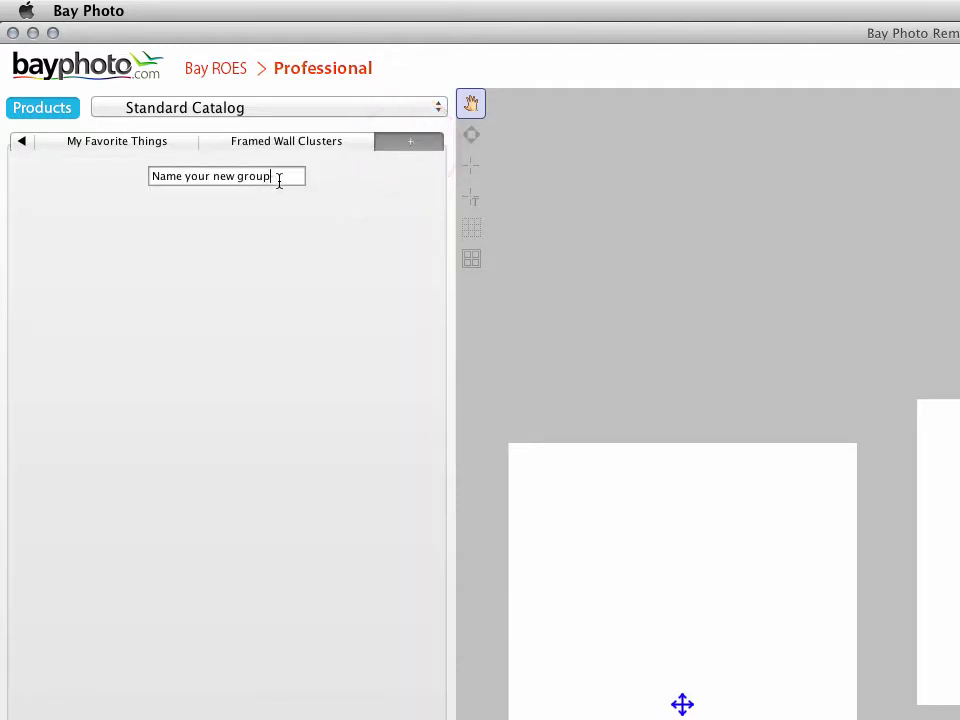
drag(279, 176, 144, 184)
text(Portrait Packages-A)
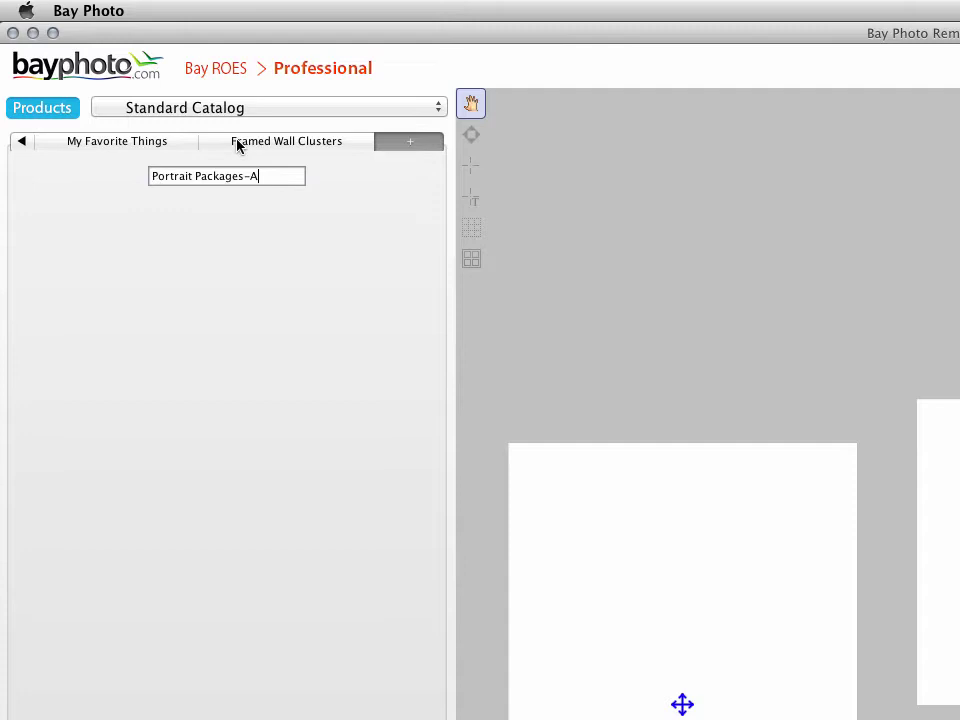
key(Return)
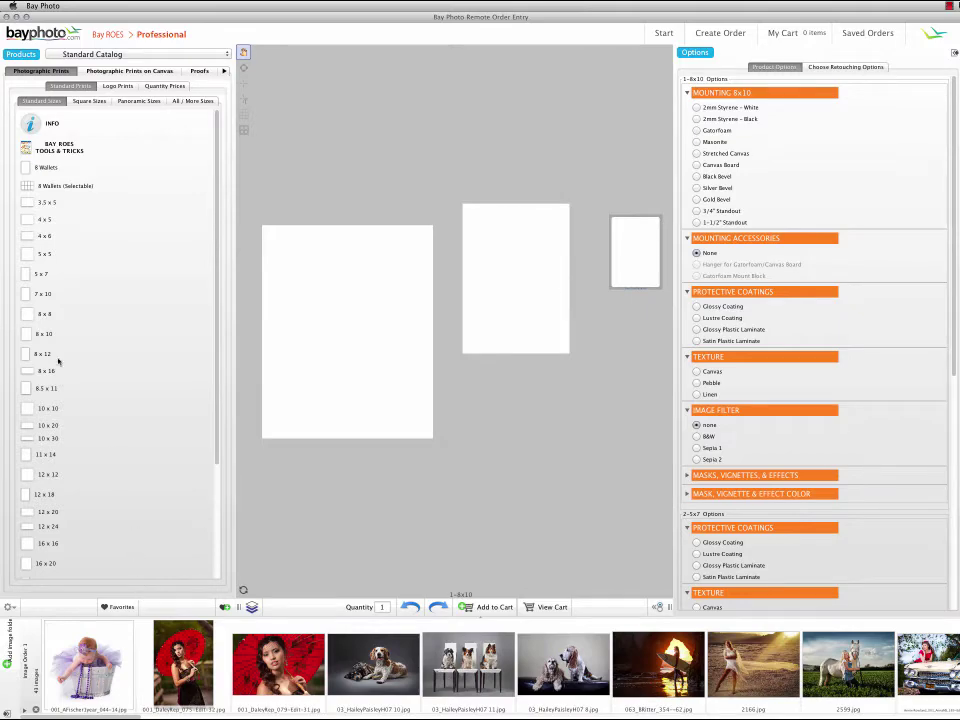
Start a multi-print layout from the standard 8 x 10 print and add a 5 x 7 print to it.
click(30, 334)
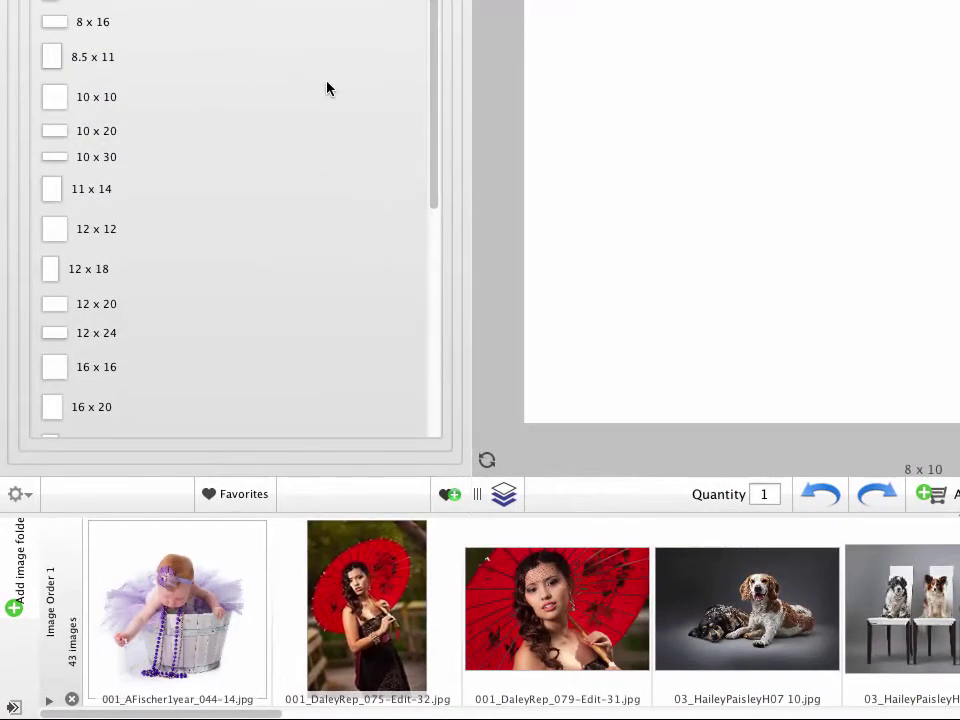
click(514, 493)
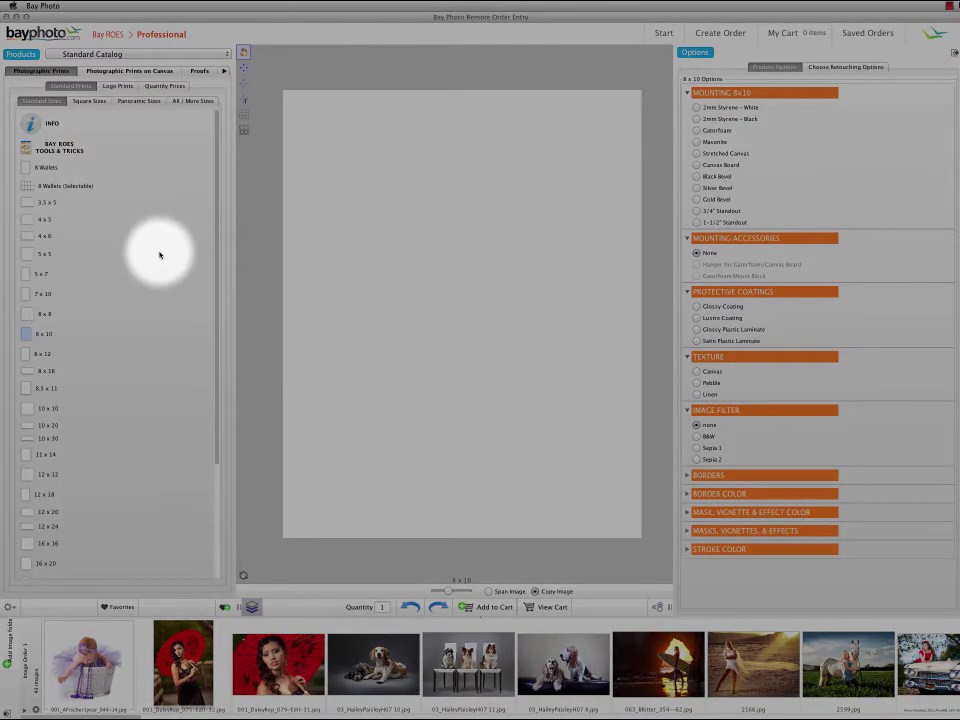
drag(160, 255, 251, 272)
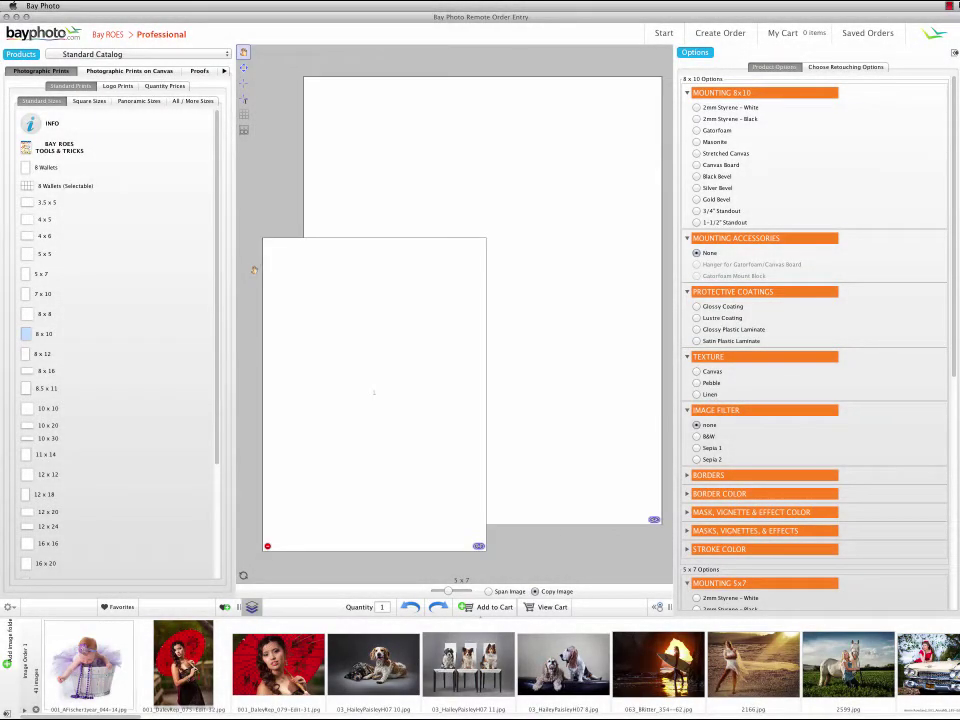
Position the 5 x 7 print beside the 8 x 10, leaving a gap so the two do not overlap.
drag(374, 426, 239, 271)
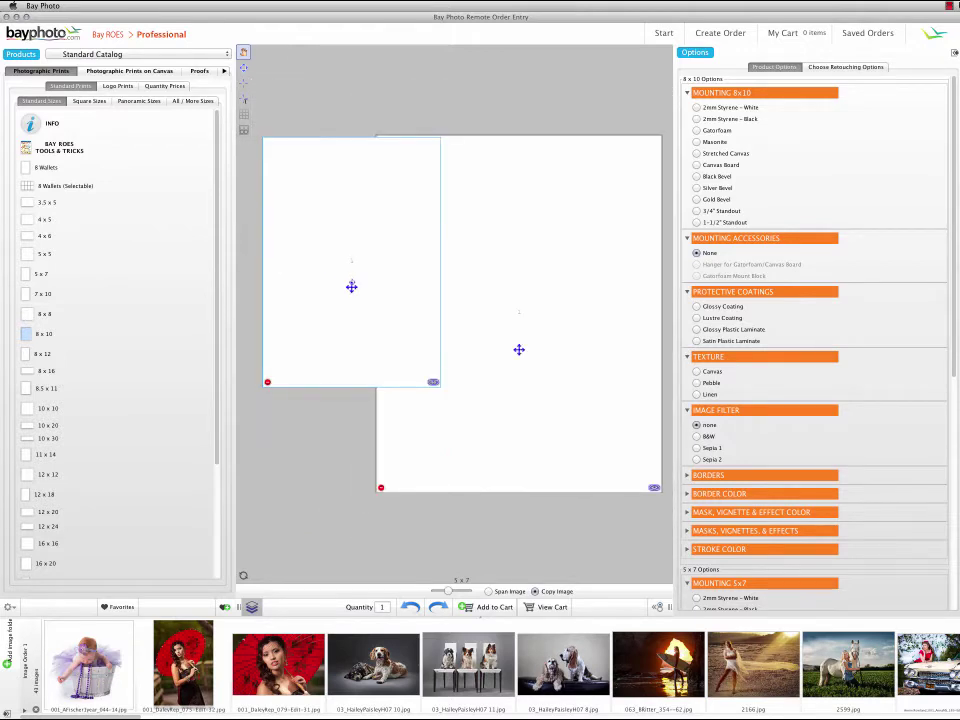
drag(354, 295, 298, 294)
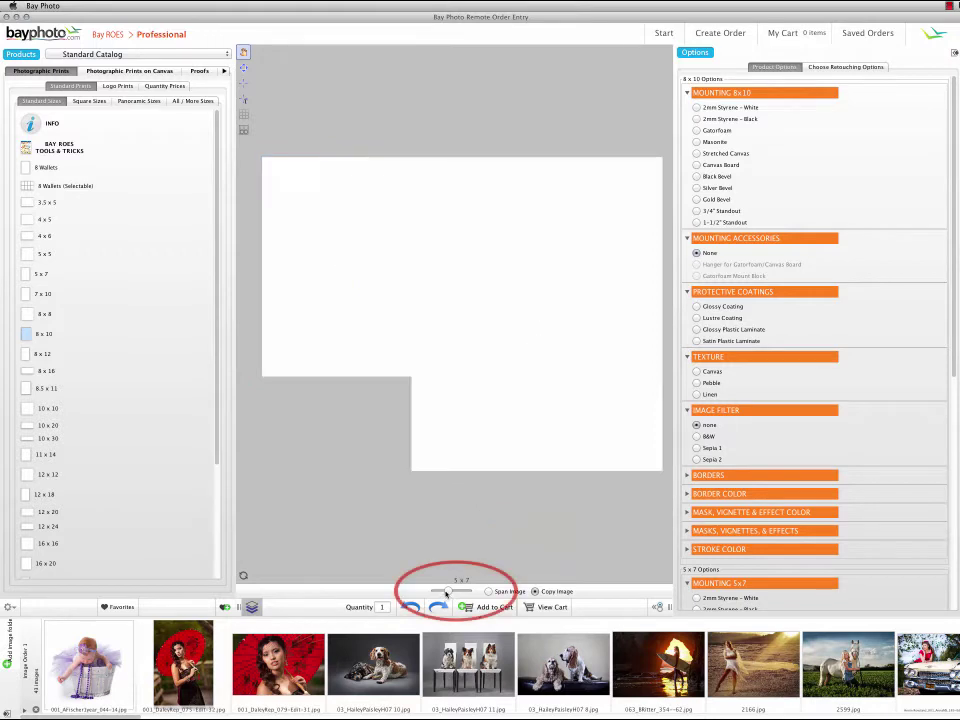
drag(446, 592, 443, 592)
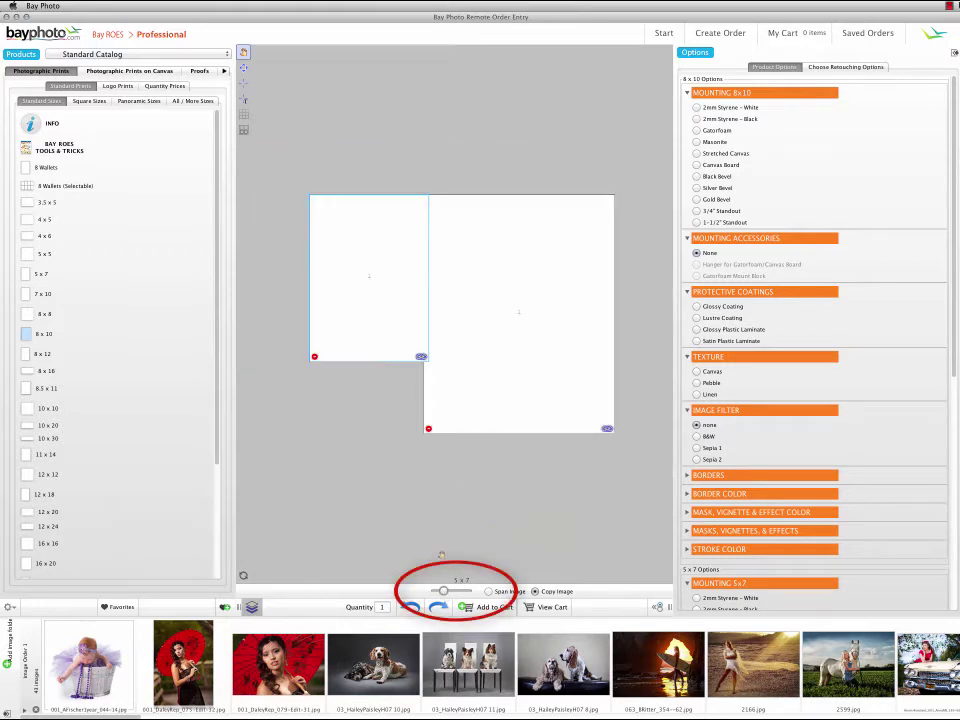
drag(369, 294, 353, 294)
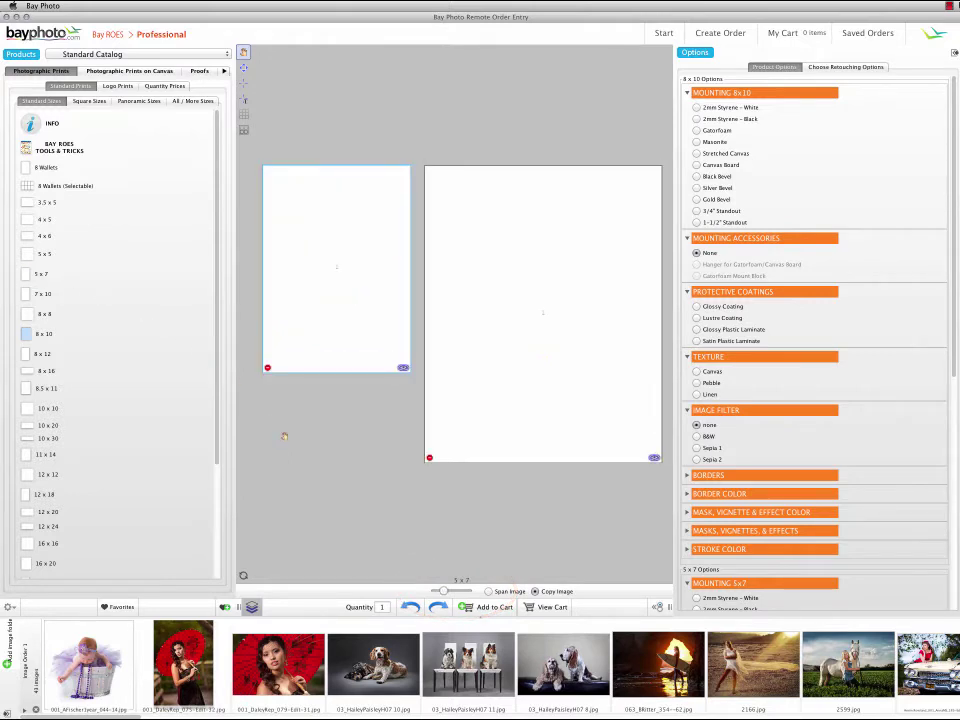
Add two more 5 x 7 prints in a staggered stack with the first, plus an 8 Wallets sheet below them.
drag(281, 443, 284, 443)
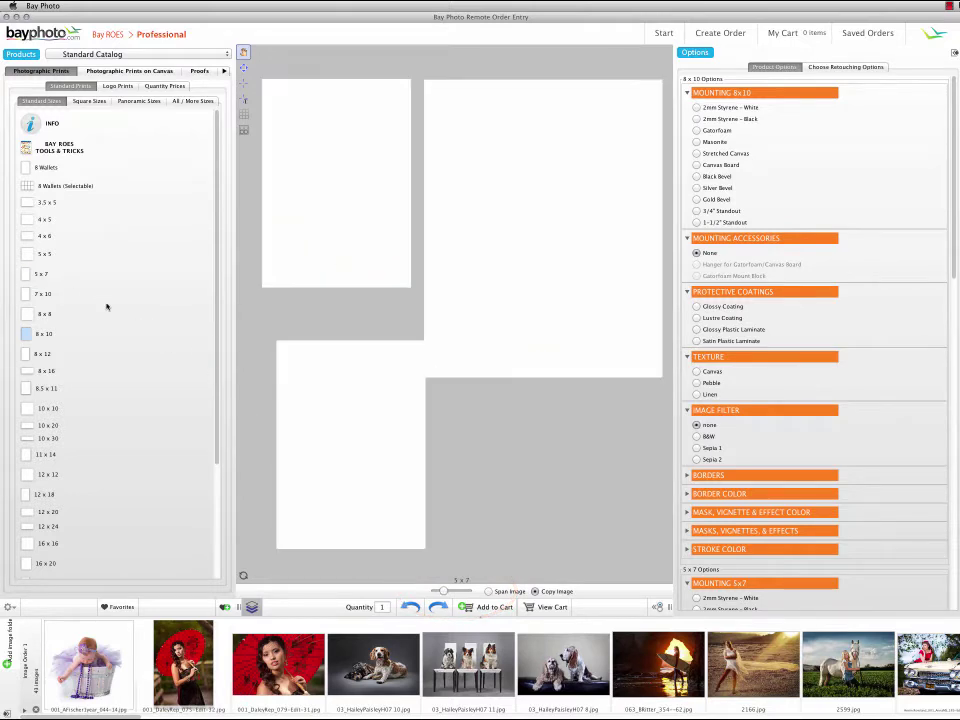
drag(30, 272, 476, 452)
drag(362, 405, 332, 200)
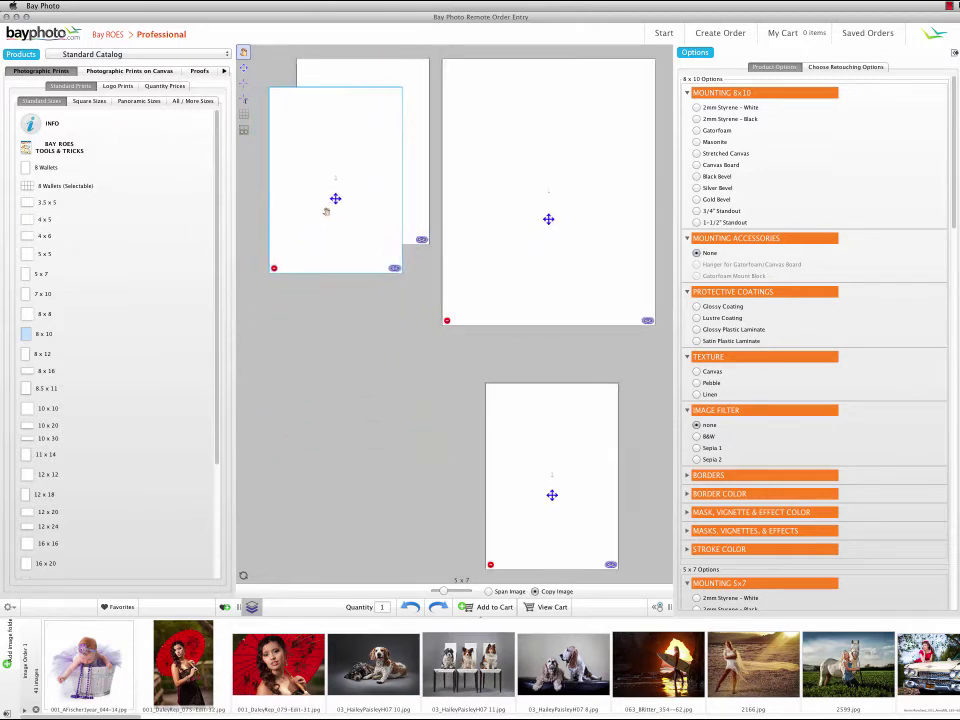
drag(564, 486, 254, 226)
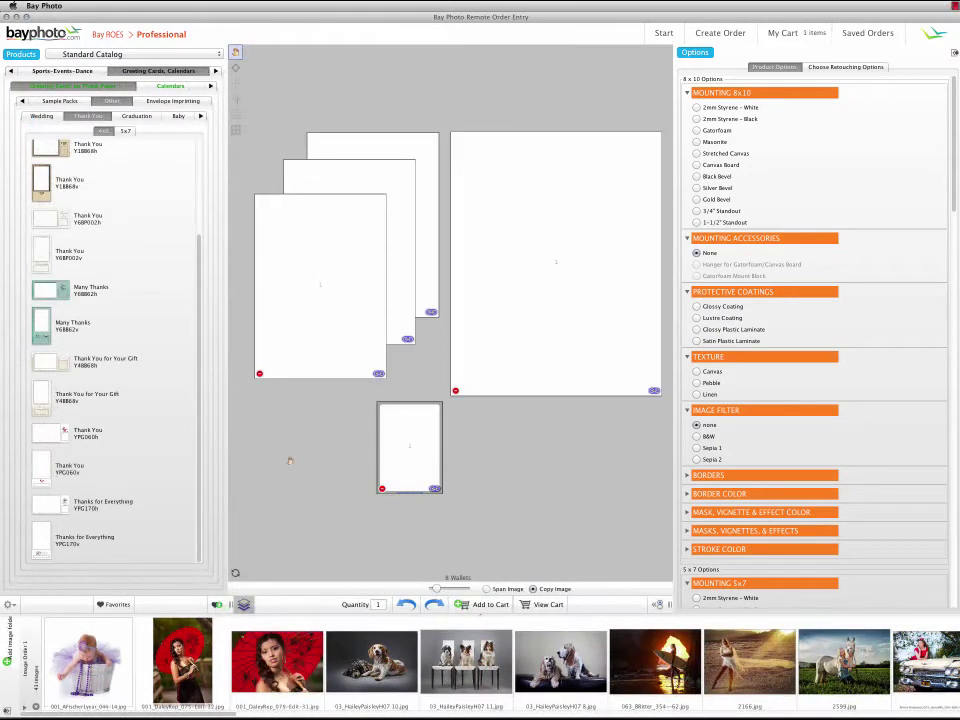
Place the Thank You YPG060v card below the 8 x 10 print and choose Lustre Coating for the 8 x 10.
drag(551, 507, 552, 510)
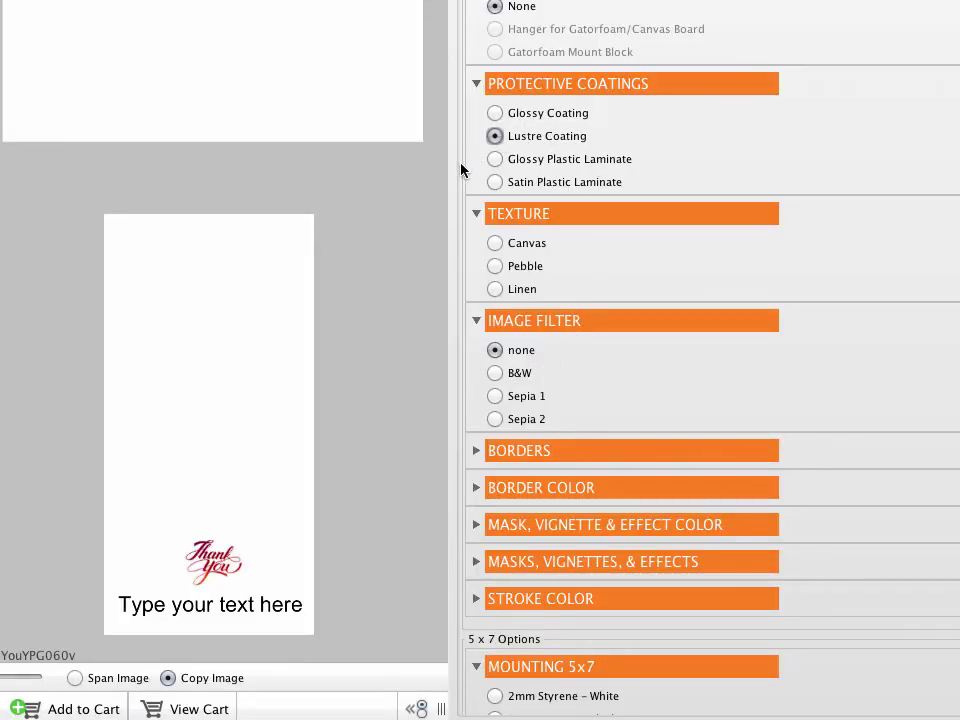
mouse_move(444, 173)
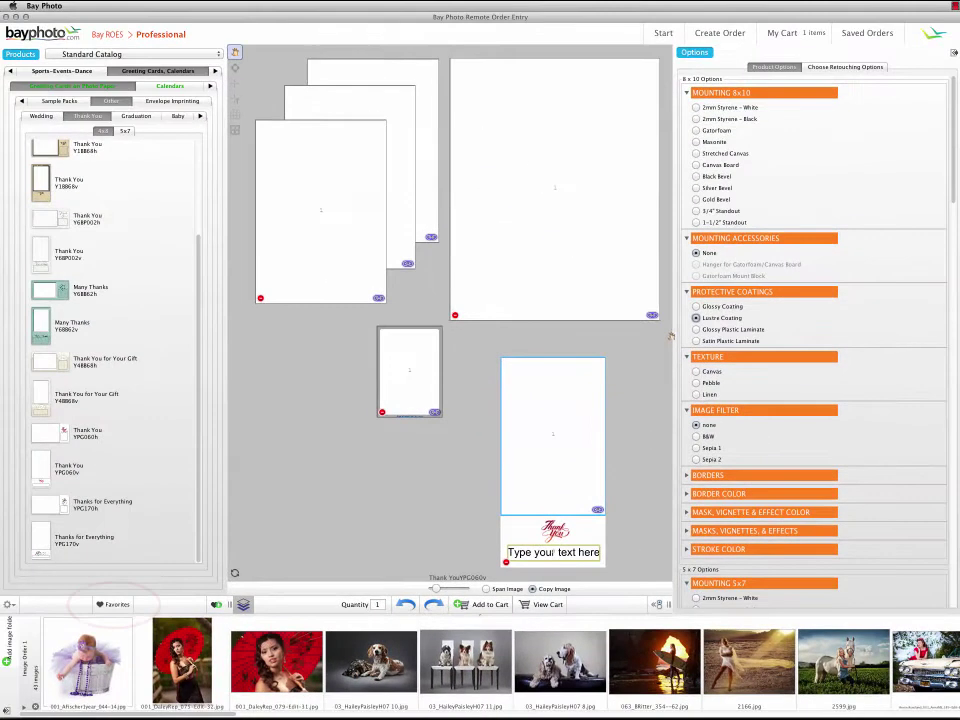
Save the layout in the Portrait Packages-A favorites group as "1-8x10, 3-5x7s, 8-wallets, ThankYou".
click(117, 605)
click(215, 71)
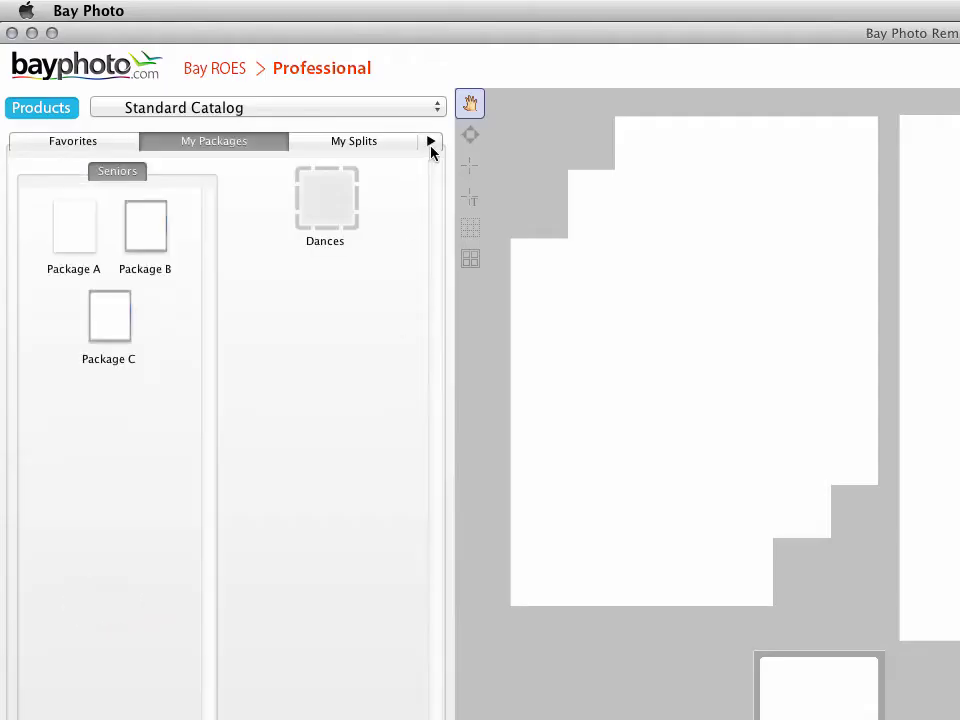
click(431, 143)
click(431, 143)
click(431, 143)
click(431, 143)
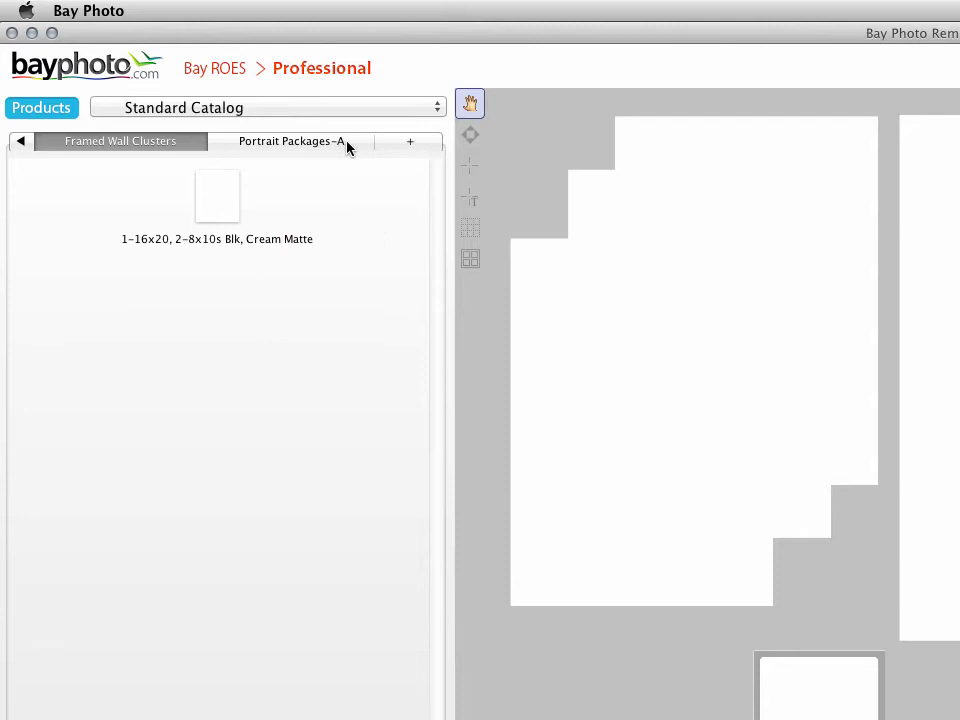
click(347, 142)
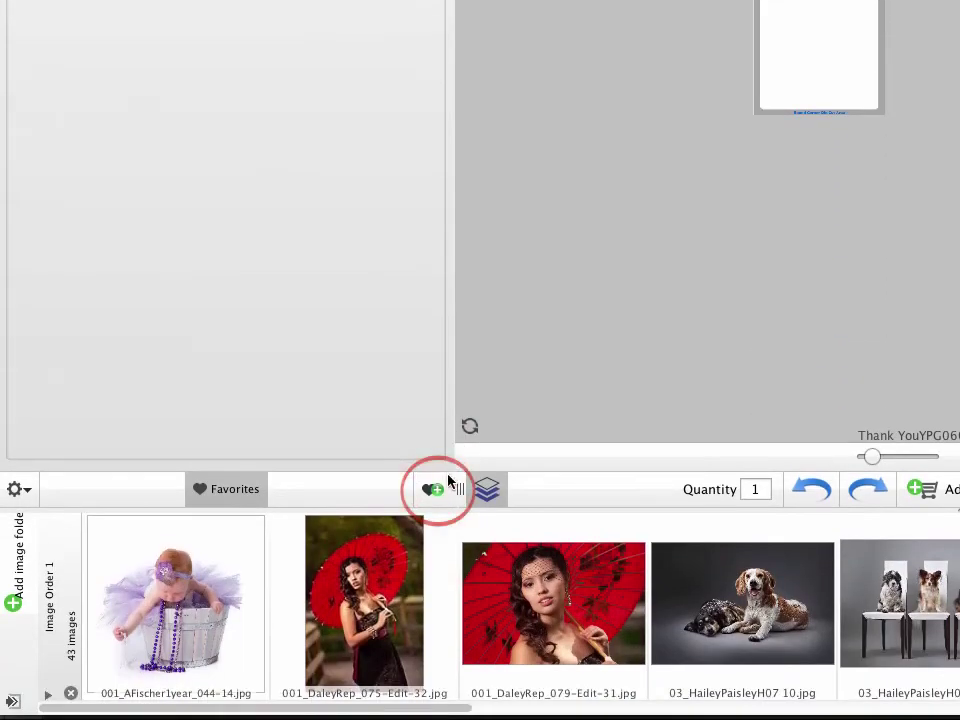
click(437, 490)
text(1-8x10, 3-5x7s, 8-wallets, ThankYou)
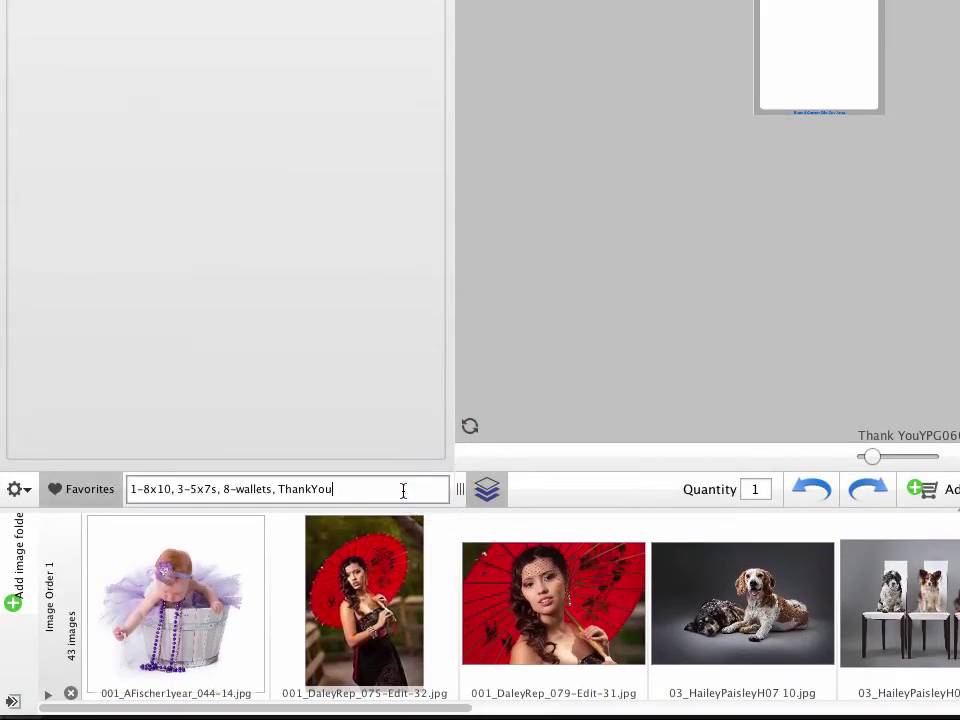
key(Return)
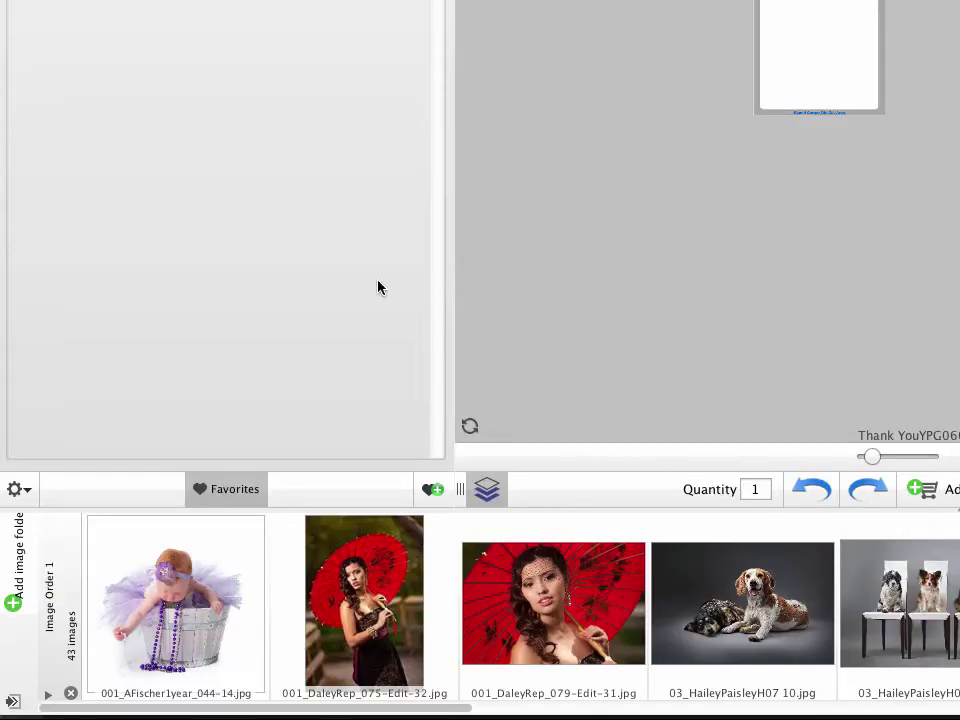
Examine the options for renaming and removing favorites and groups.
click(30, 490)
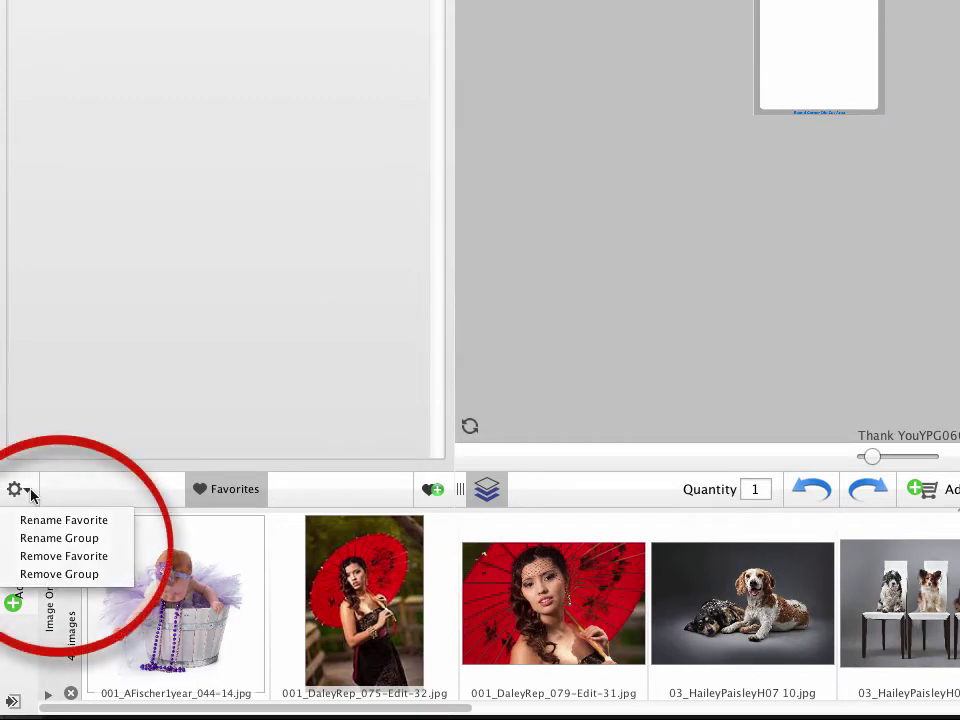
click(448, 537)
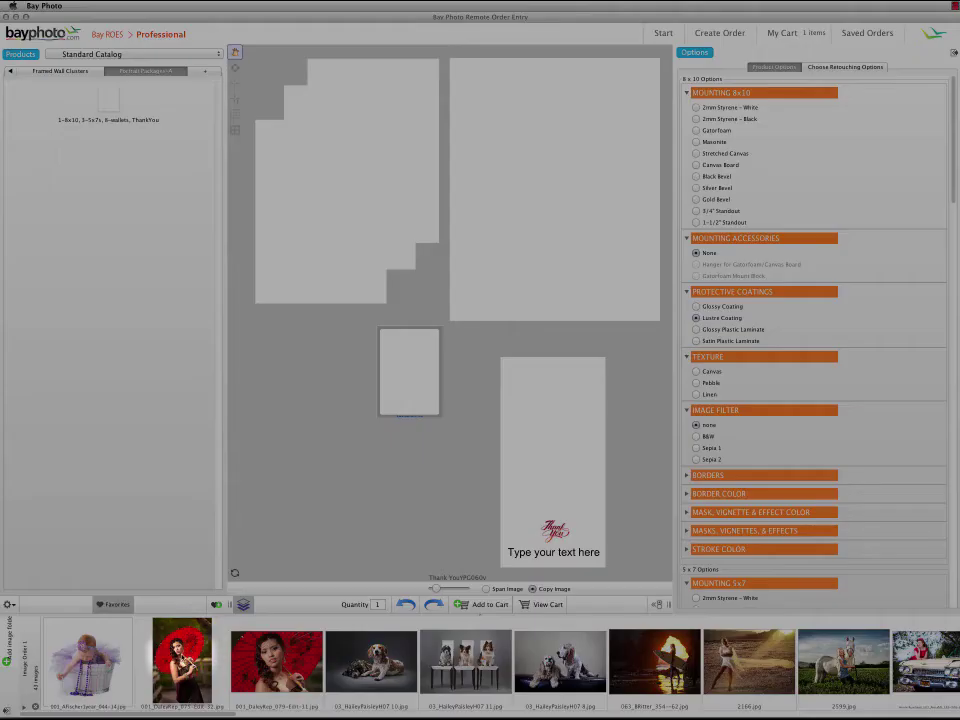
Fill all prints with the vertical portrait of the woman holding the red parasol, enlarging it slightly and shifting it right.
drag(180, 656, 329, 246)
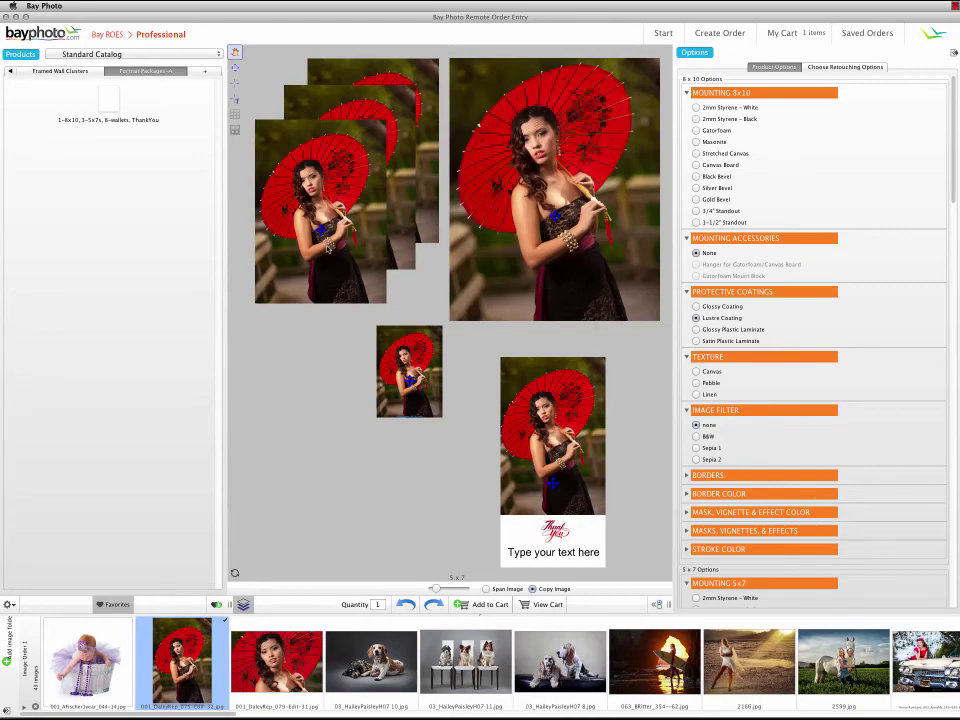
click(327, 249)
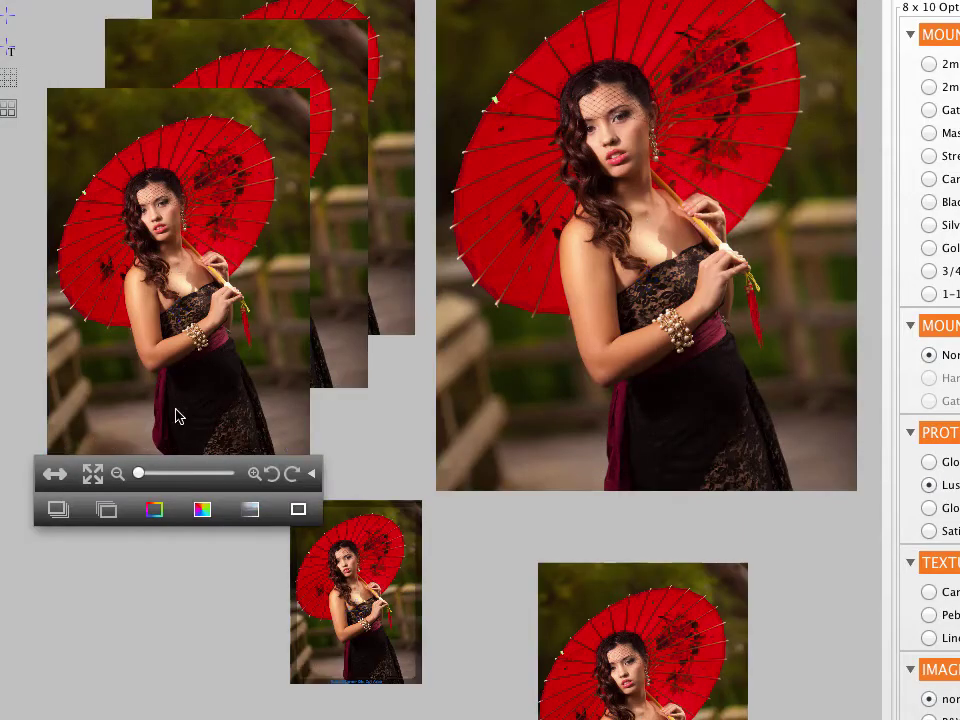
drag(140, 476, 146, 476)
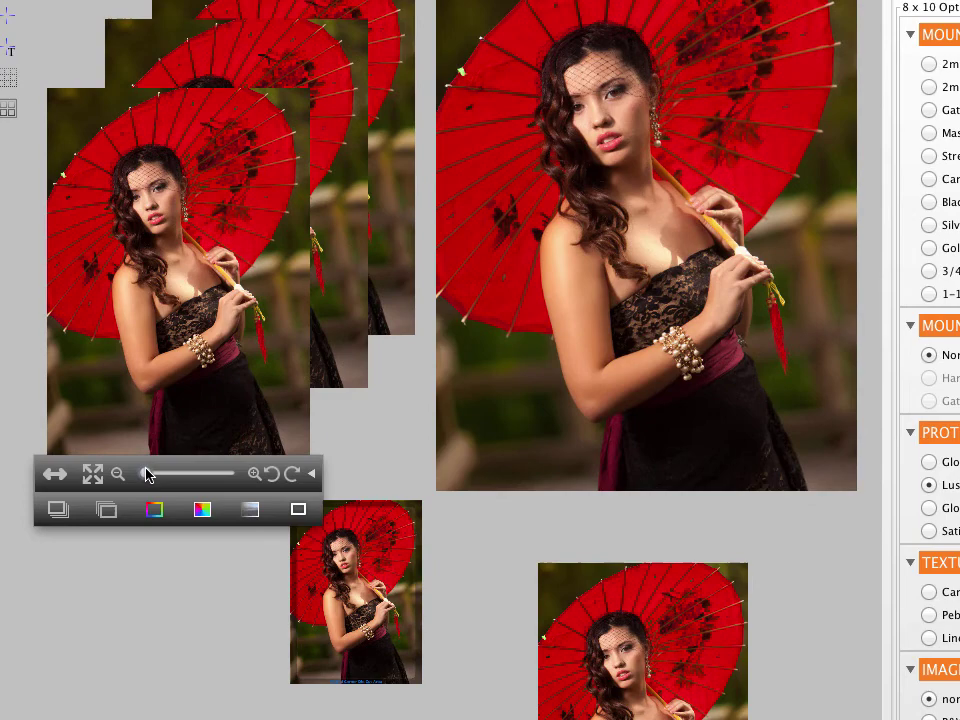
drag(189, 416, 210, 420)
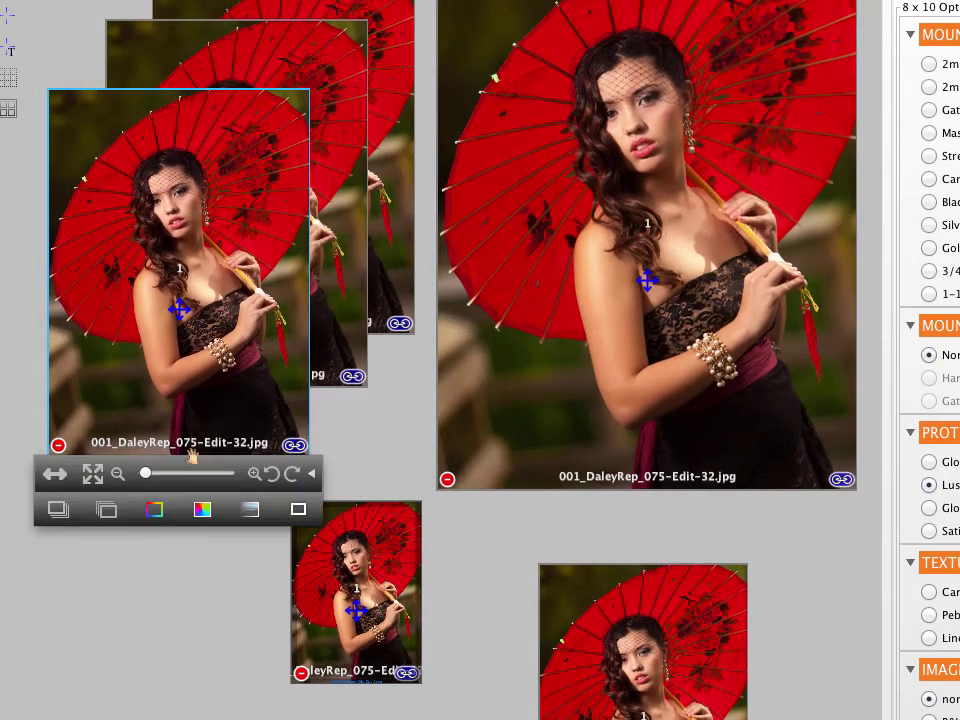
Unlink the 8 x 10 print and give it the close-up red parasol portrait, shifted right within the frame.
click(842, 481)
drag(613, 507, 620, 508)
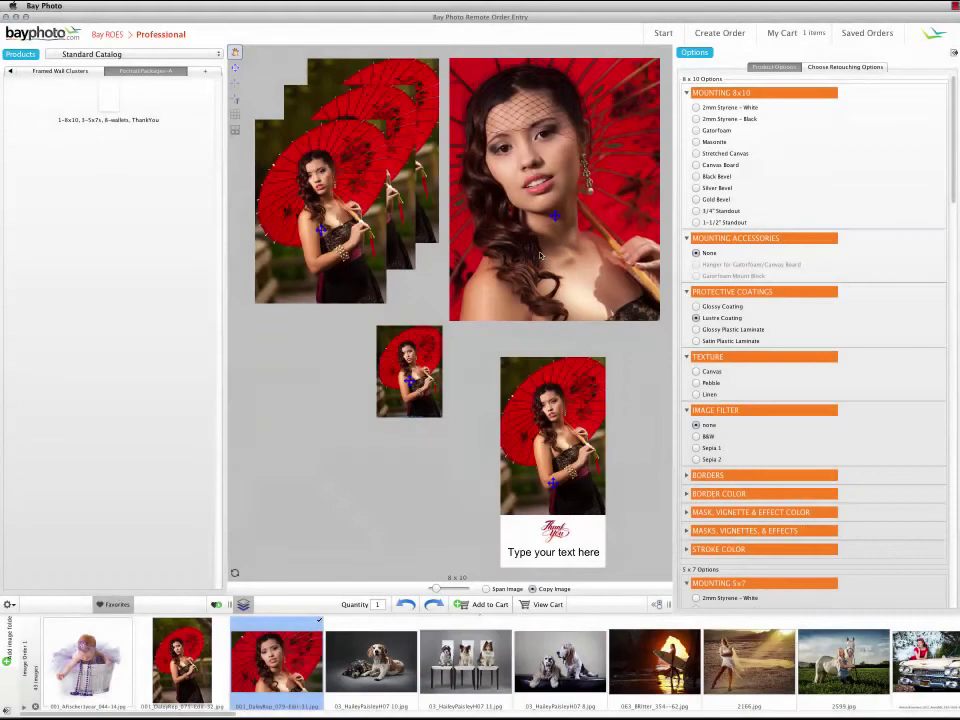
drag(547, 263, 572, 263)
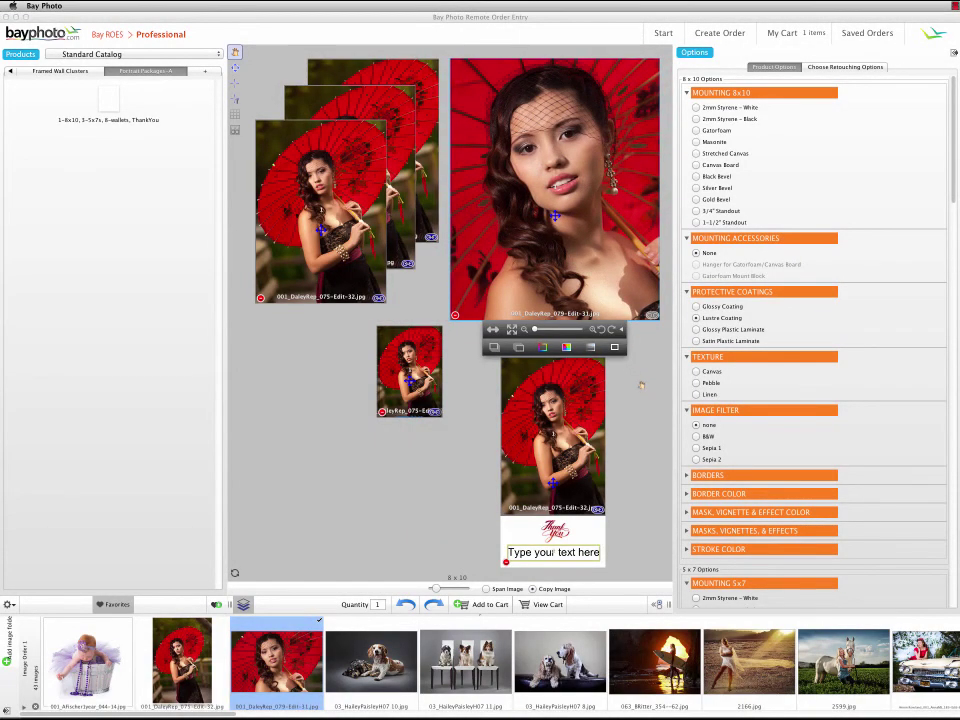